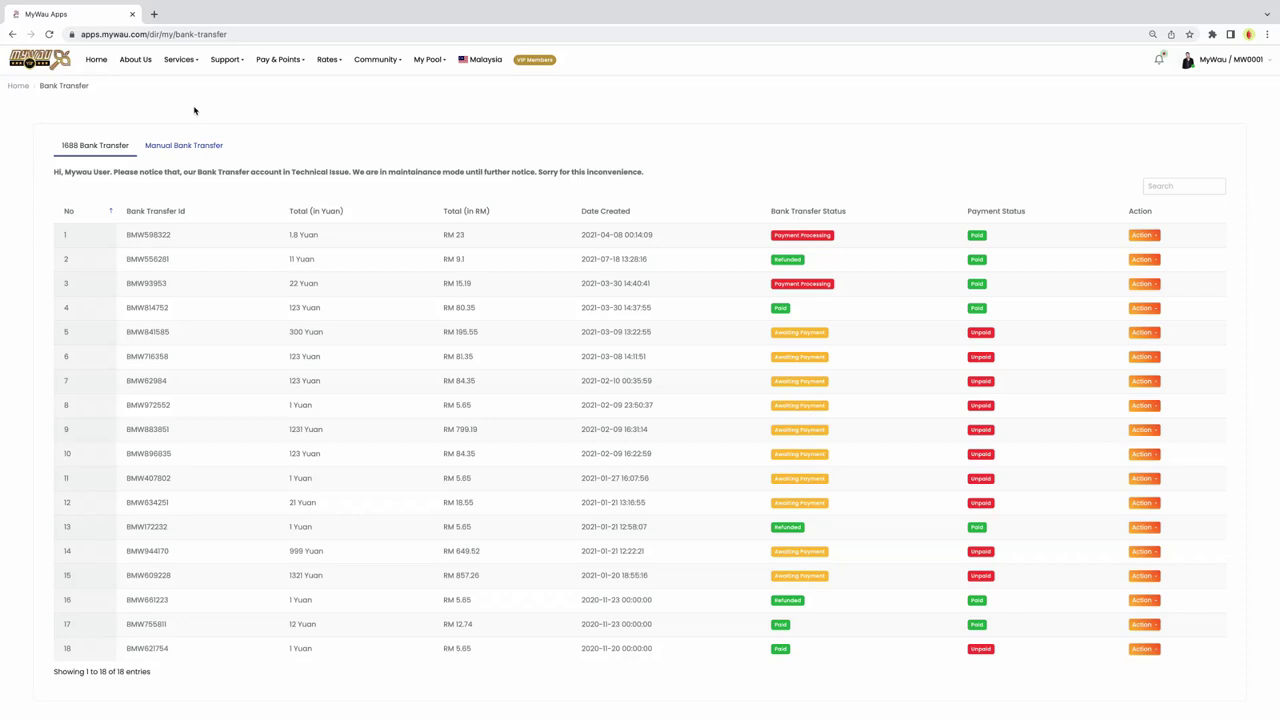
Step: Start a new transfer from the Manual Bank Transfer list to get an empty creation form
left_click(184, 147)
left_click(80, 192)
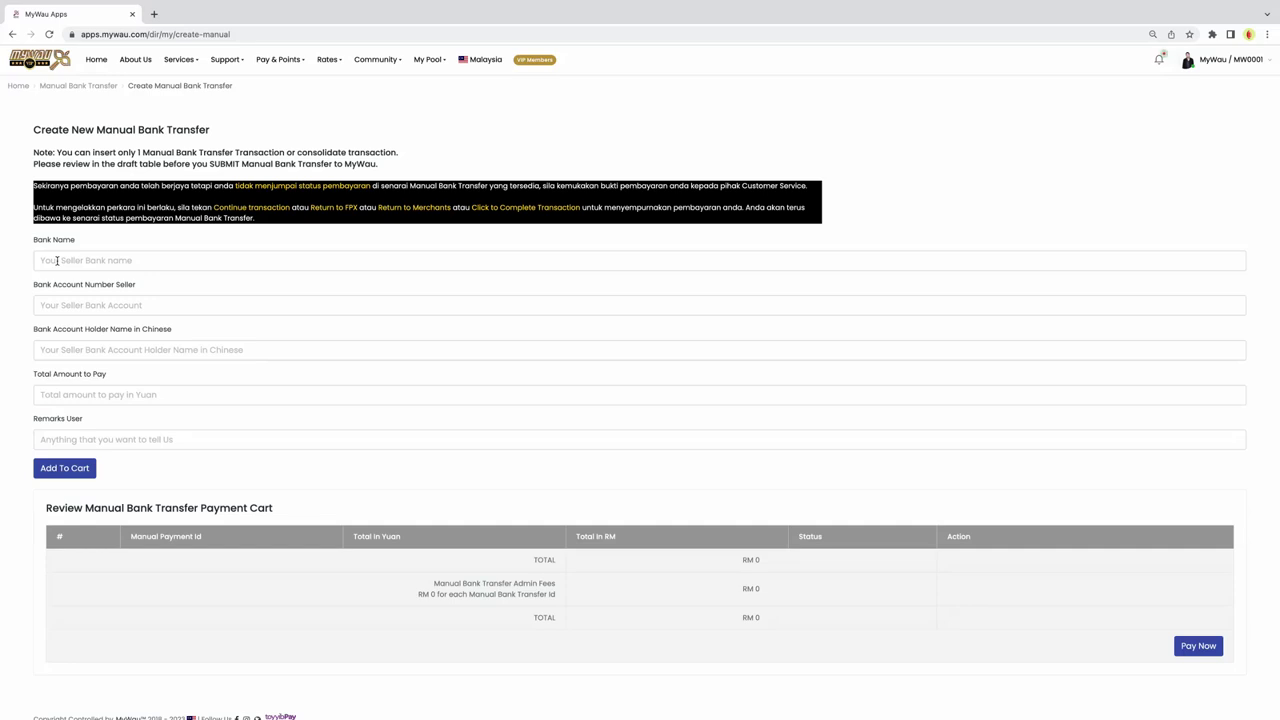
Step: Enter Industrial and Commercial Bank of china, the seller's account number and the Chinese holder name
left_click(57, 260)
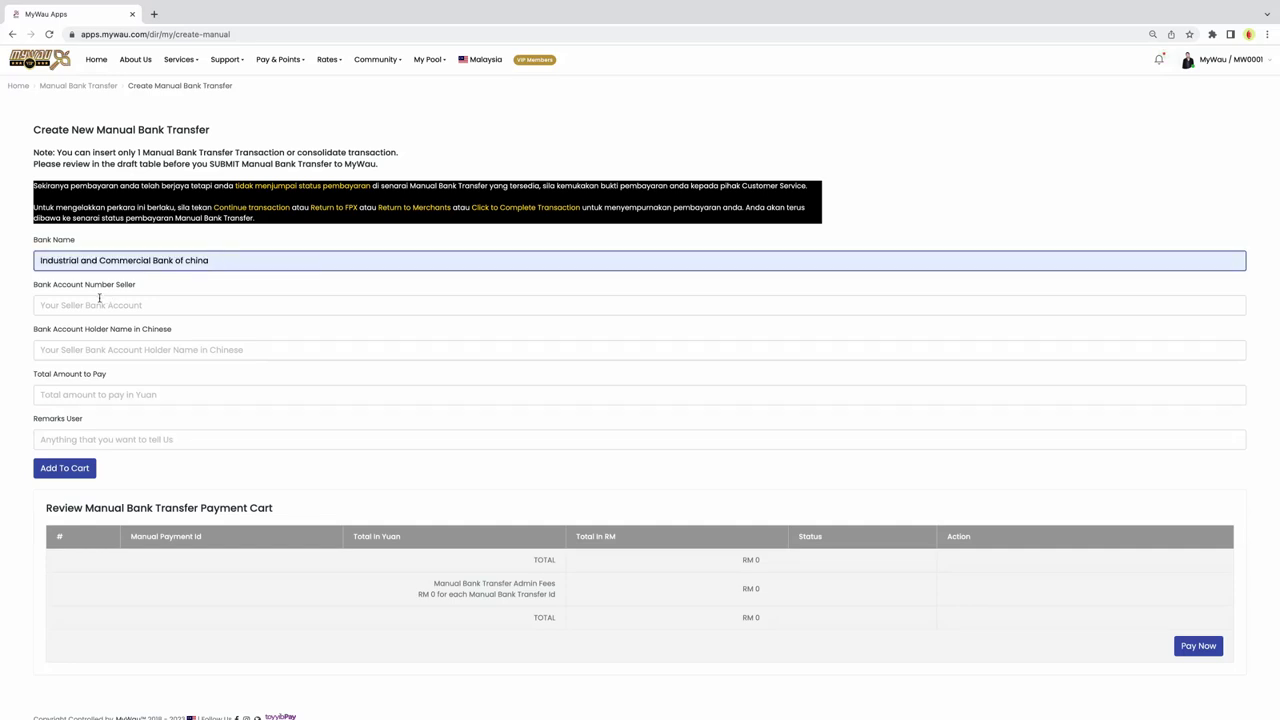
left_click(99, 300)
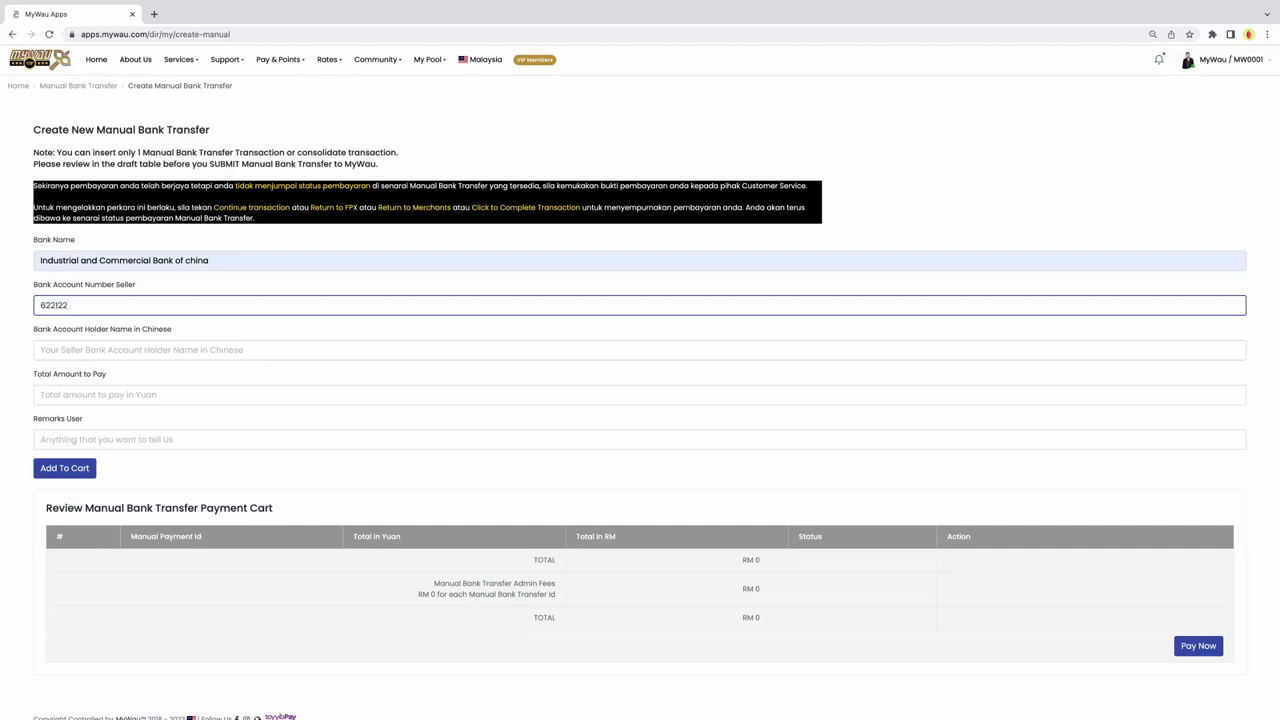
left_click(111, 352)
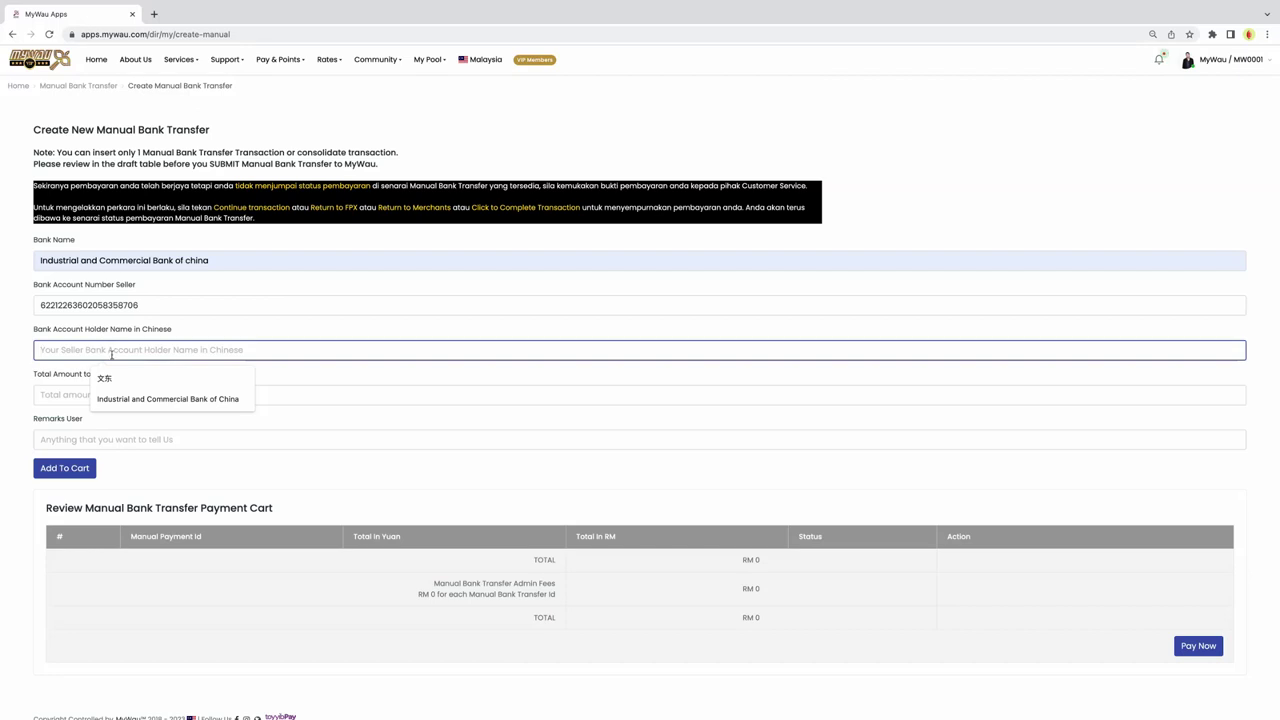
left_click(113, 380)
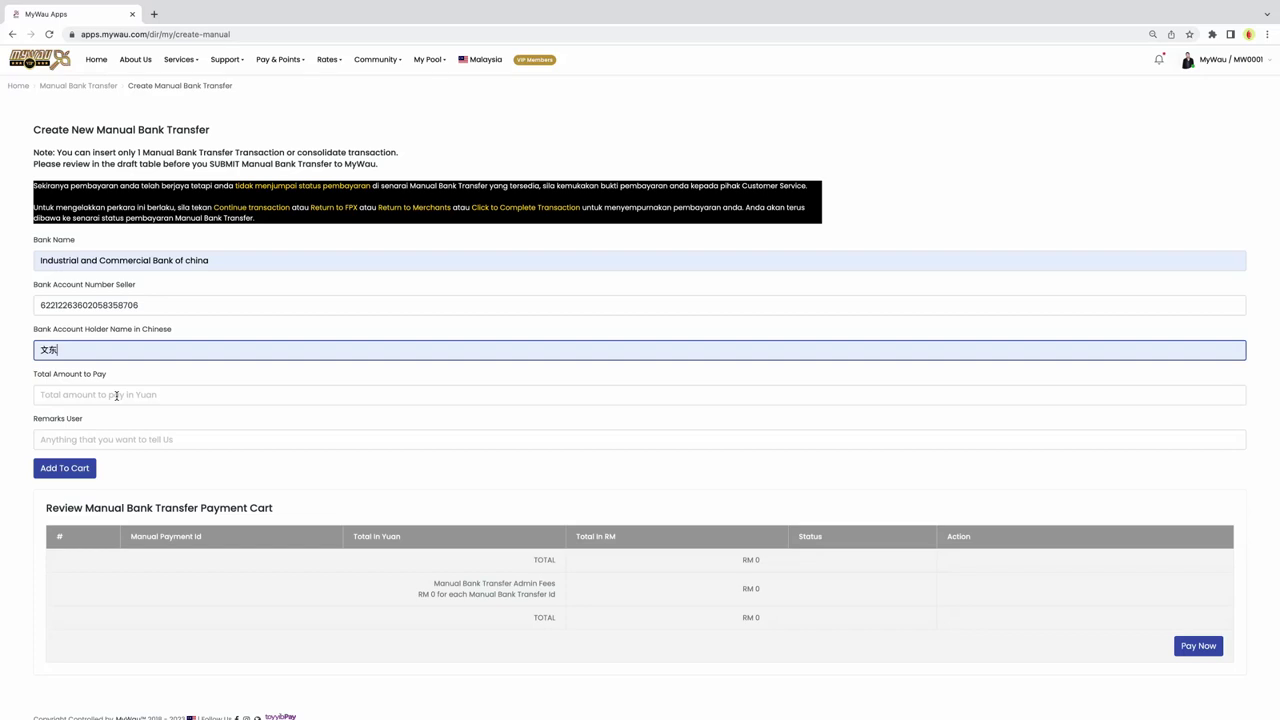
Step: Enter 1419 as the total amount to pay and 'besi panjang' as the remark
left_click(116, 396)
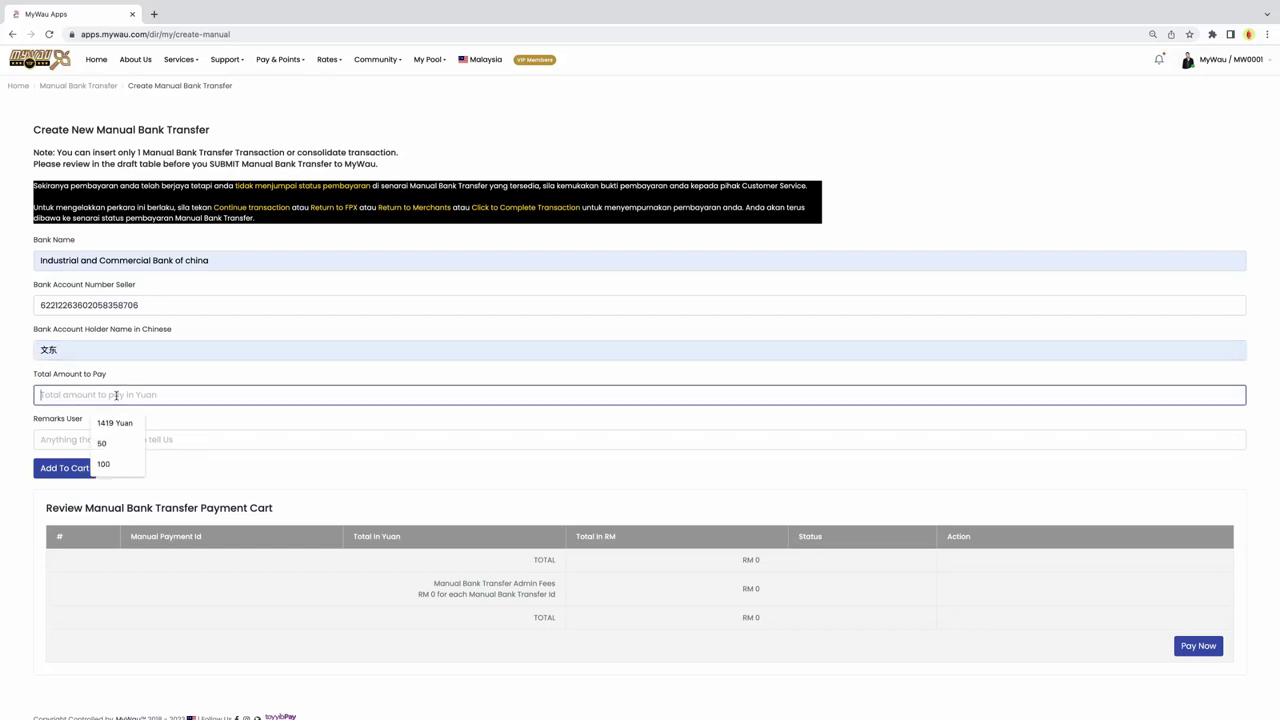
type("14190")
key("BackSpace")
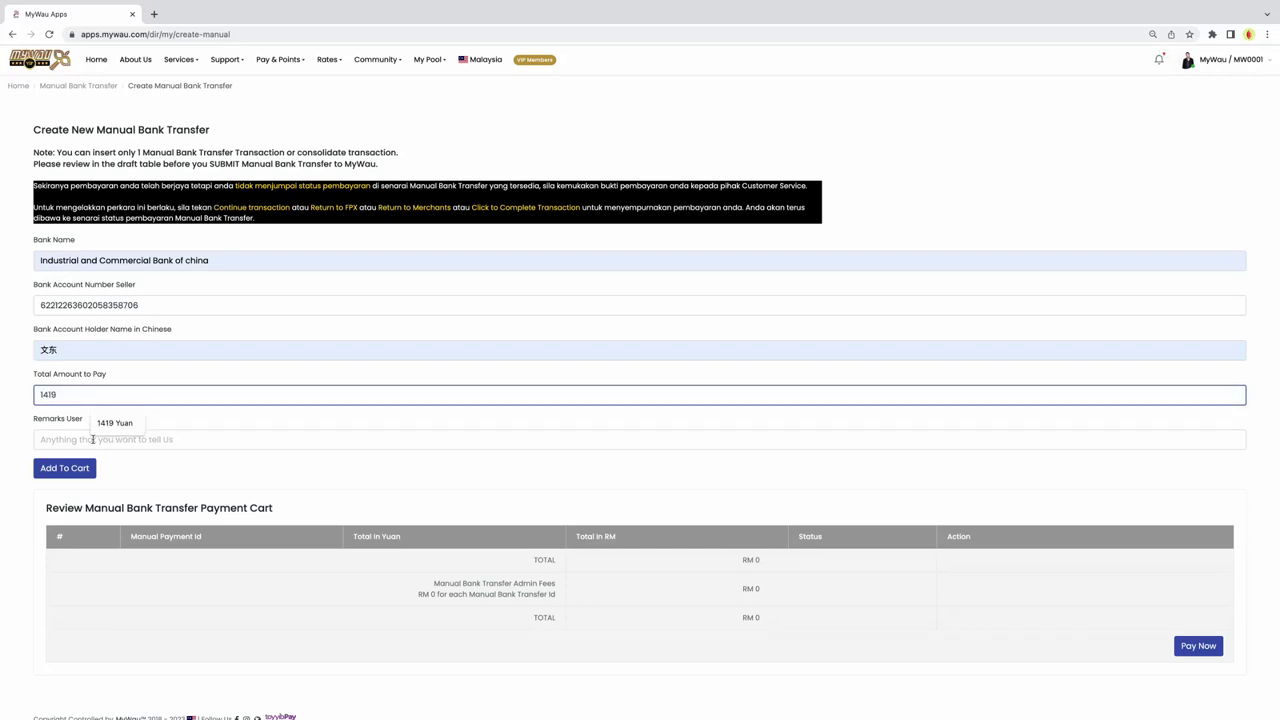
left_click(62, 439)
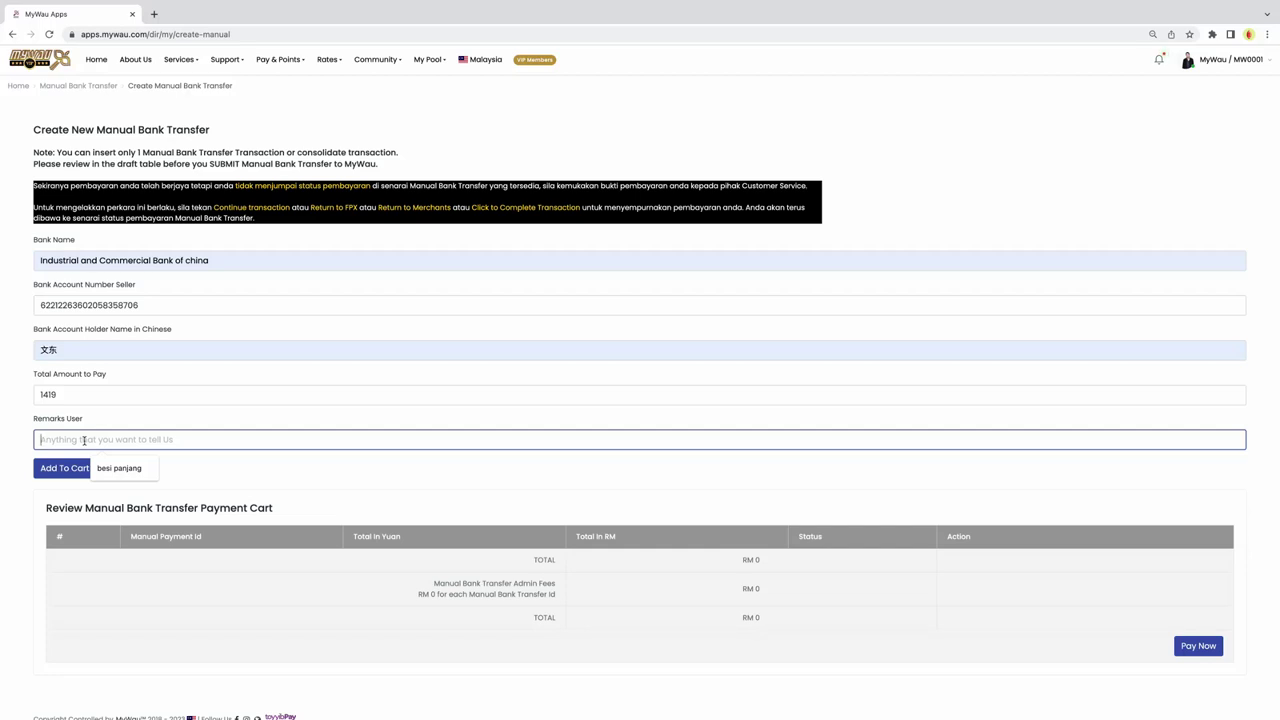
scroll(118, 460, "down", 1)
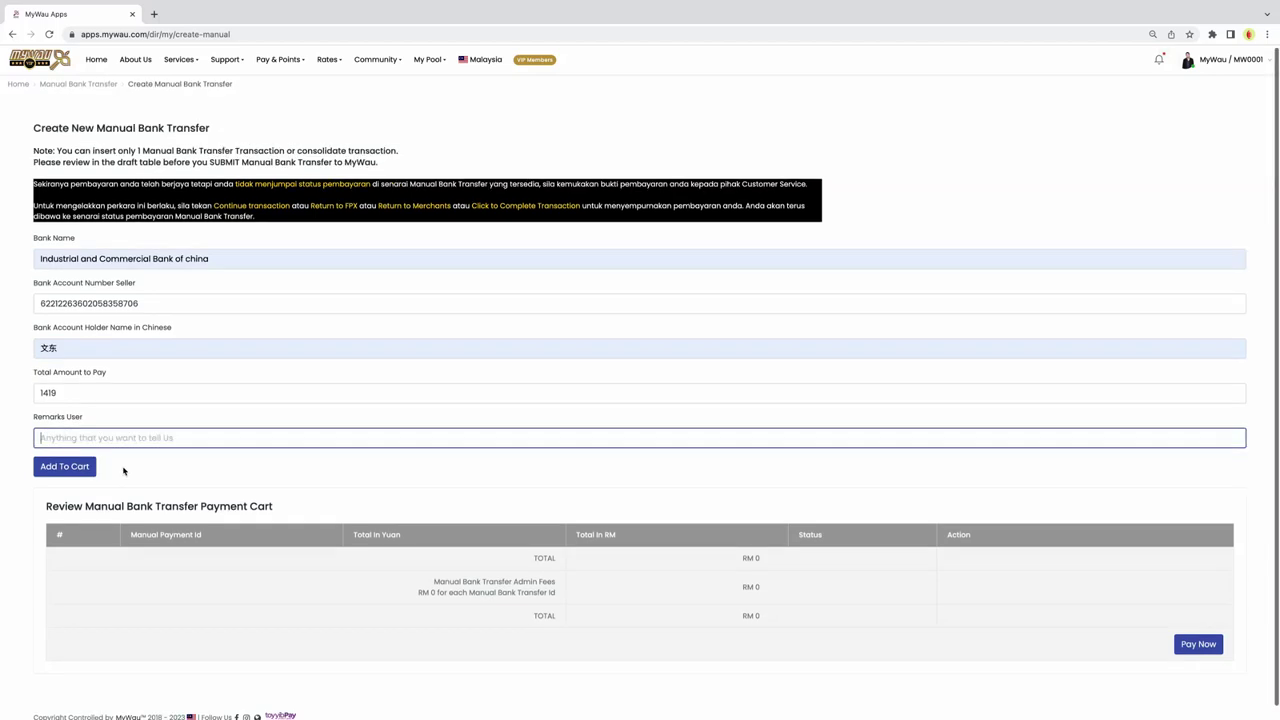
left_click(123, 465)
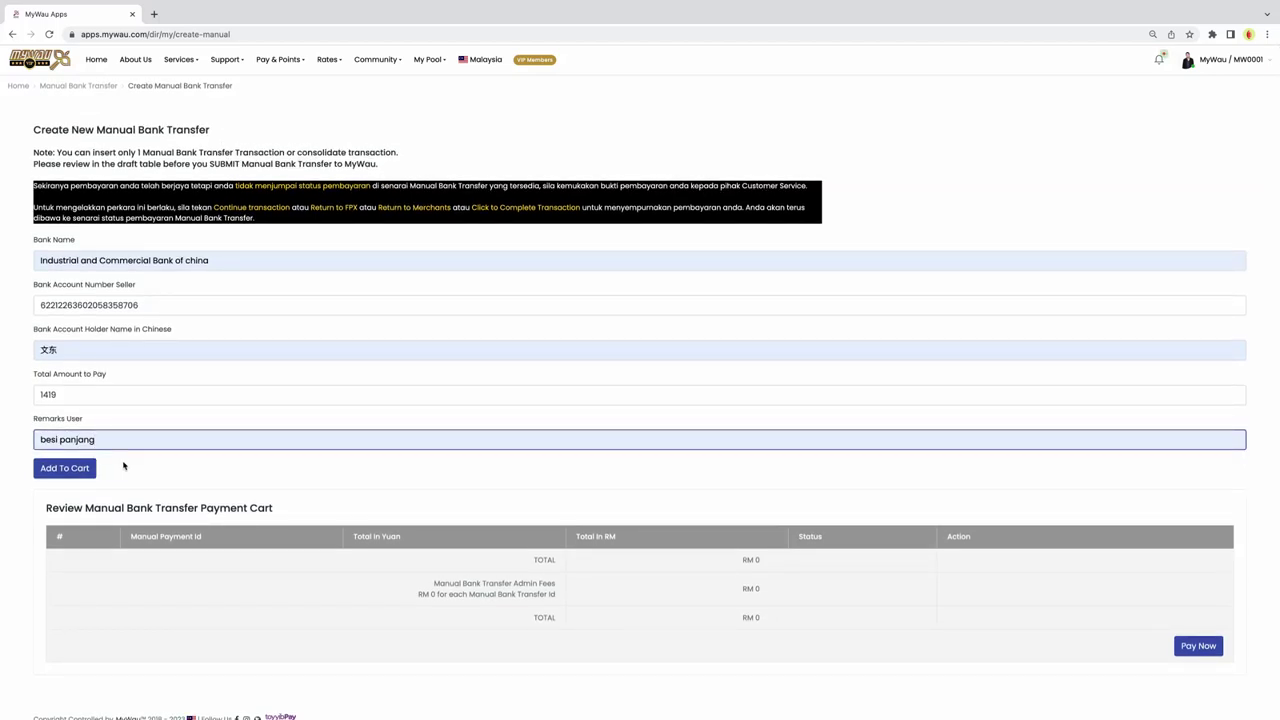
Step: Put the 1419 Yuan transfer in the cart and check the RM 967.31 total
left_click(64, 468)
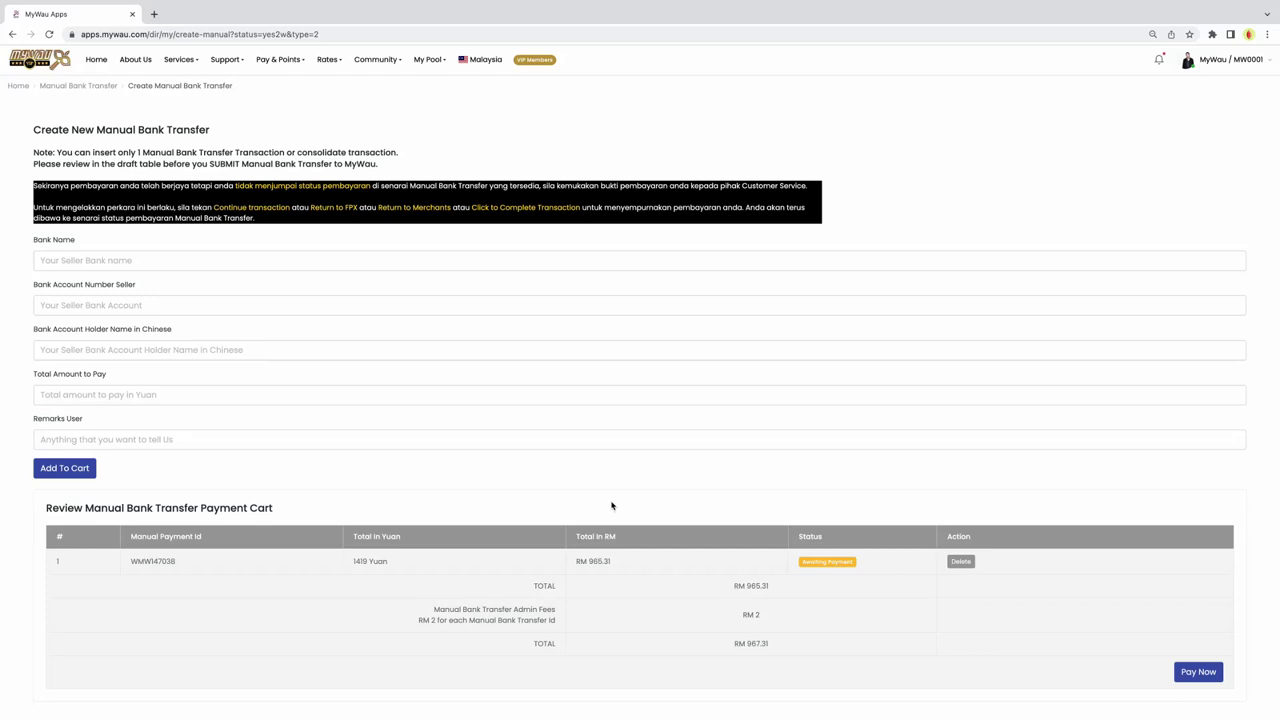
scroll(614, 508, "down", 2)
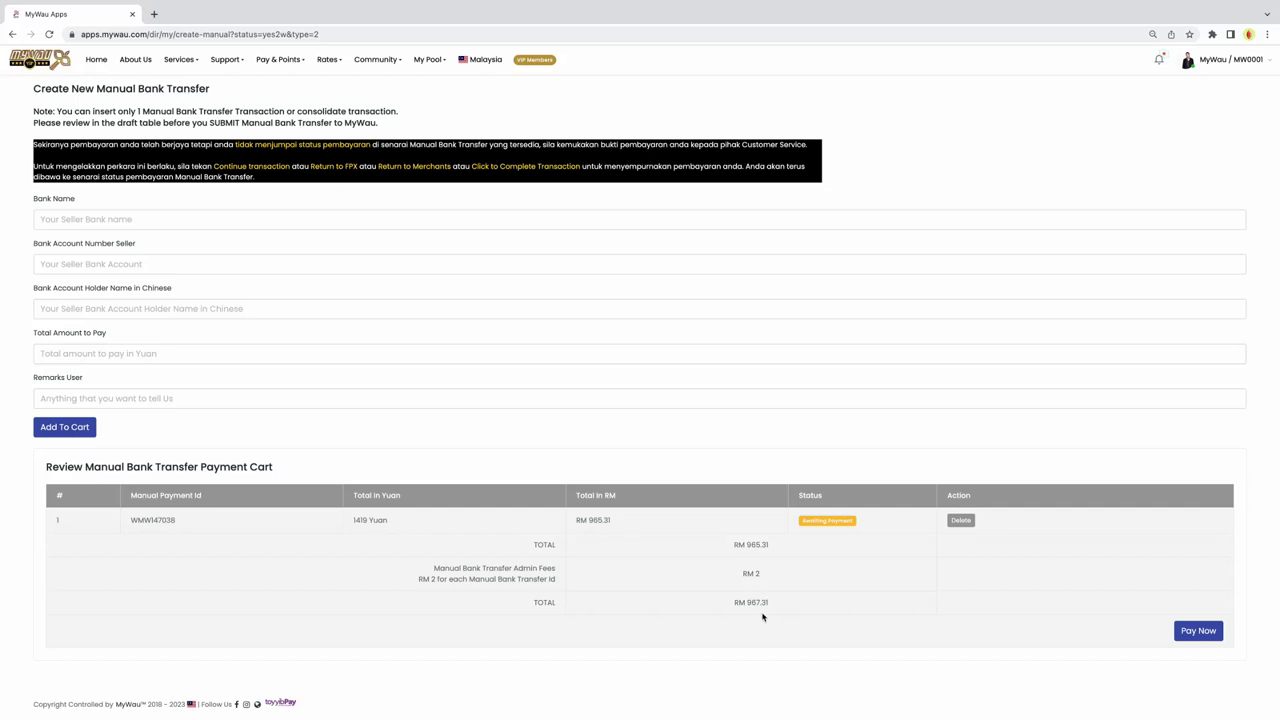
Step: Try paying, then close the Buy MyWau Voucher dialog without buying vouchers
left_click(1200, 633)
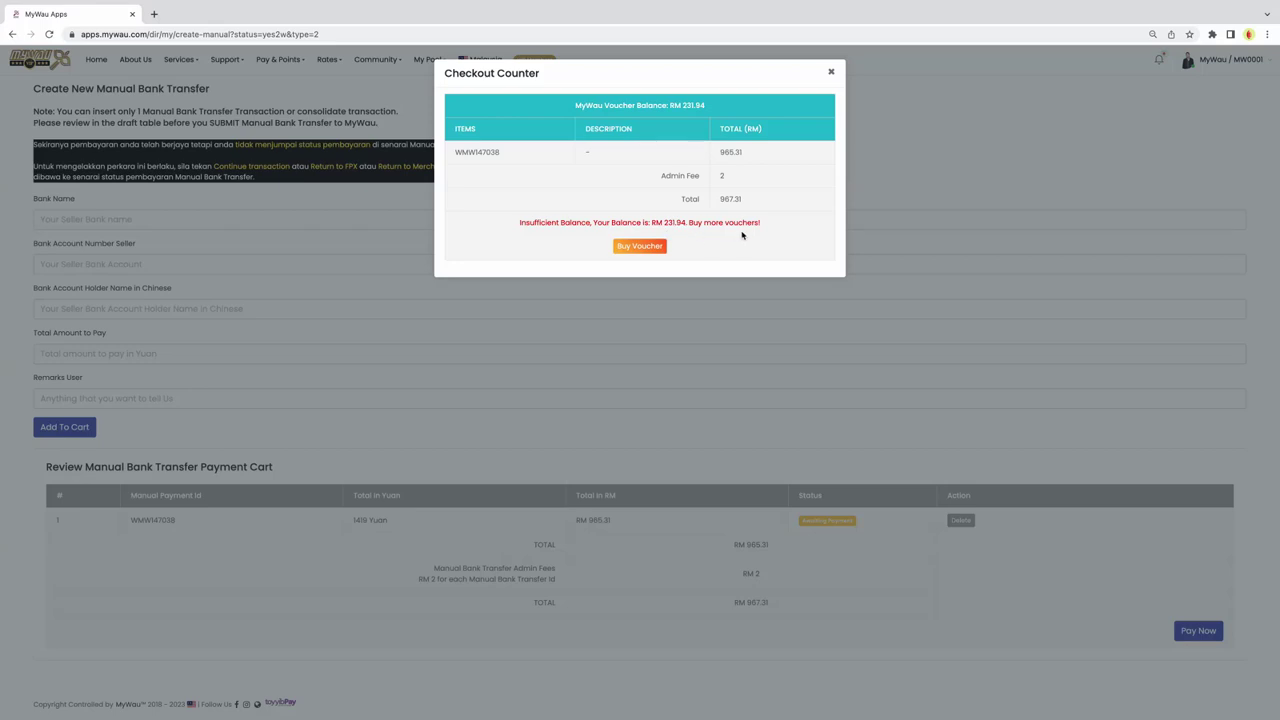
left_click(637, 250)
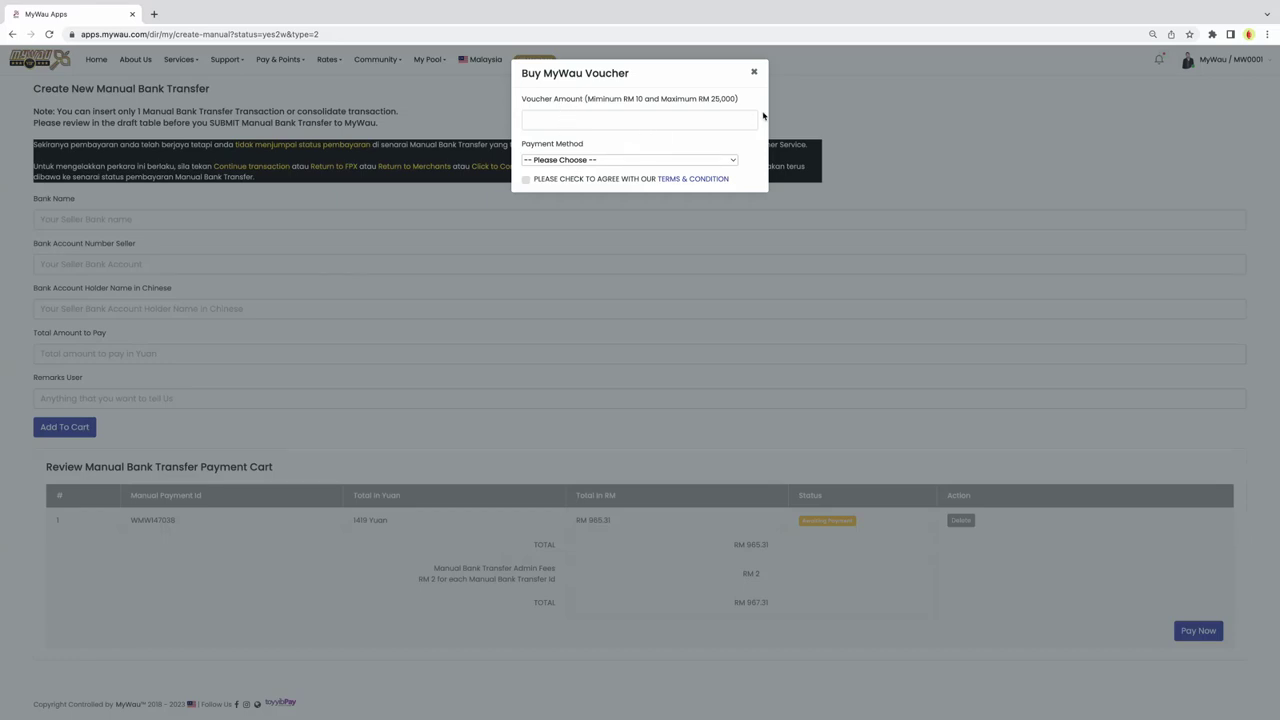
left_click(754, 74)
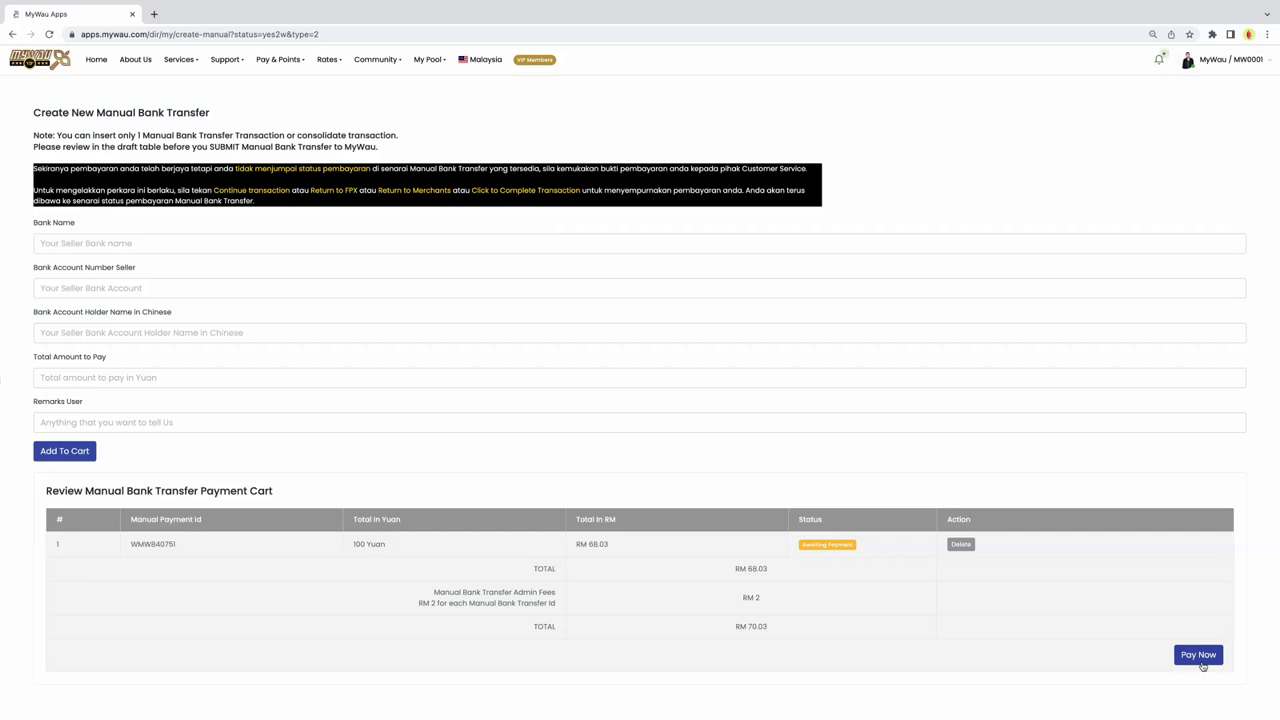
Step: Check out and validate the 100 Yuan transfer, then expand the Pay & Points menu
left_click(1199, 655)
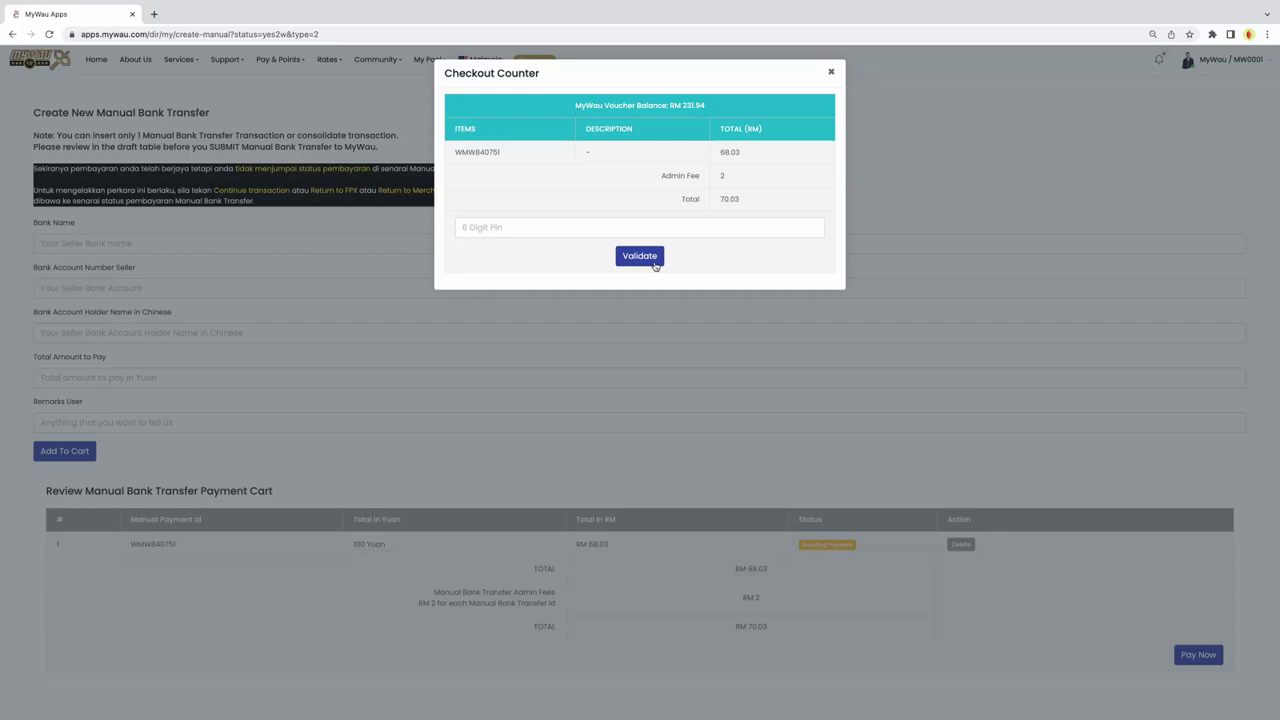
left_click(830, 72)
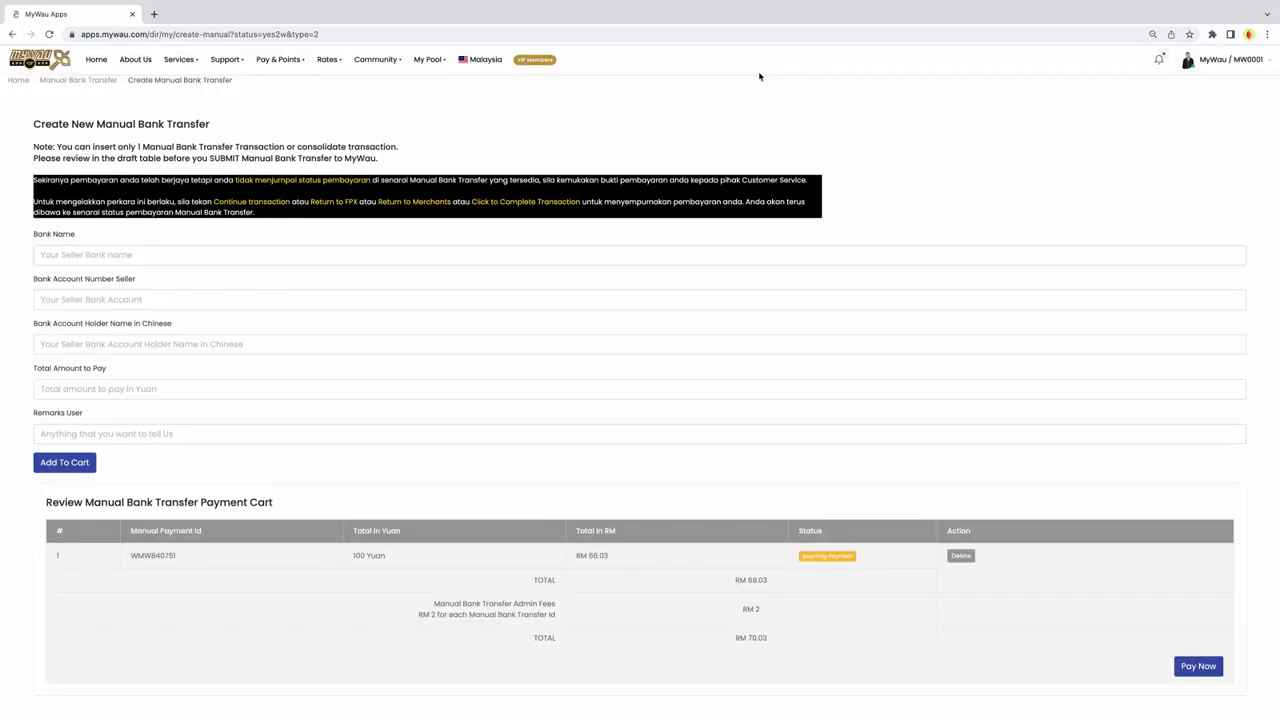
left_click(279, 62)
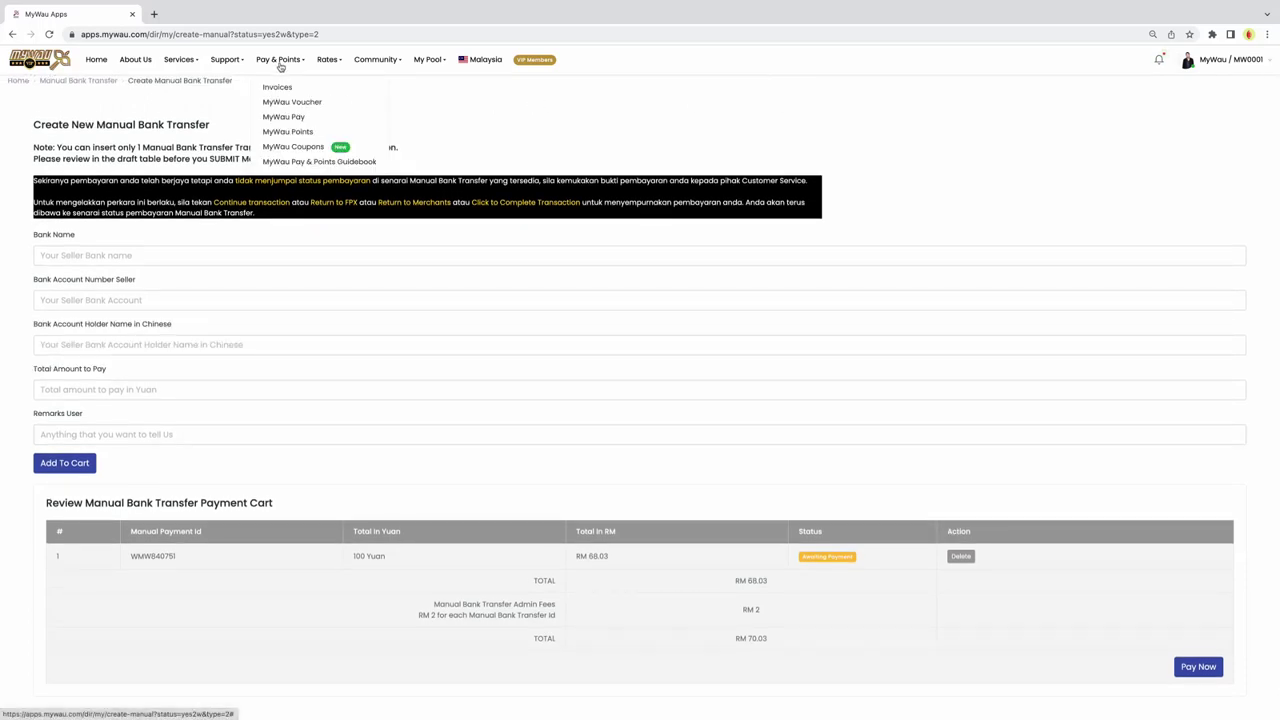
Step: Open MyWau Pay in a new browser tab
right_click(311, 124)
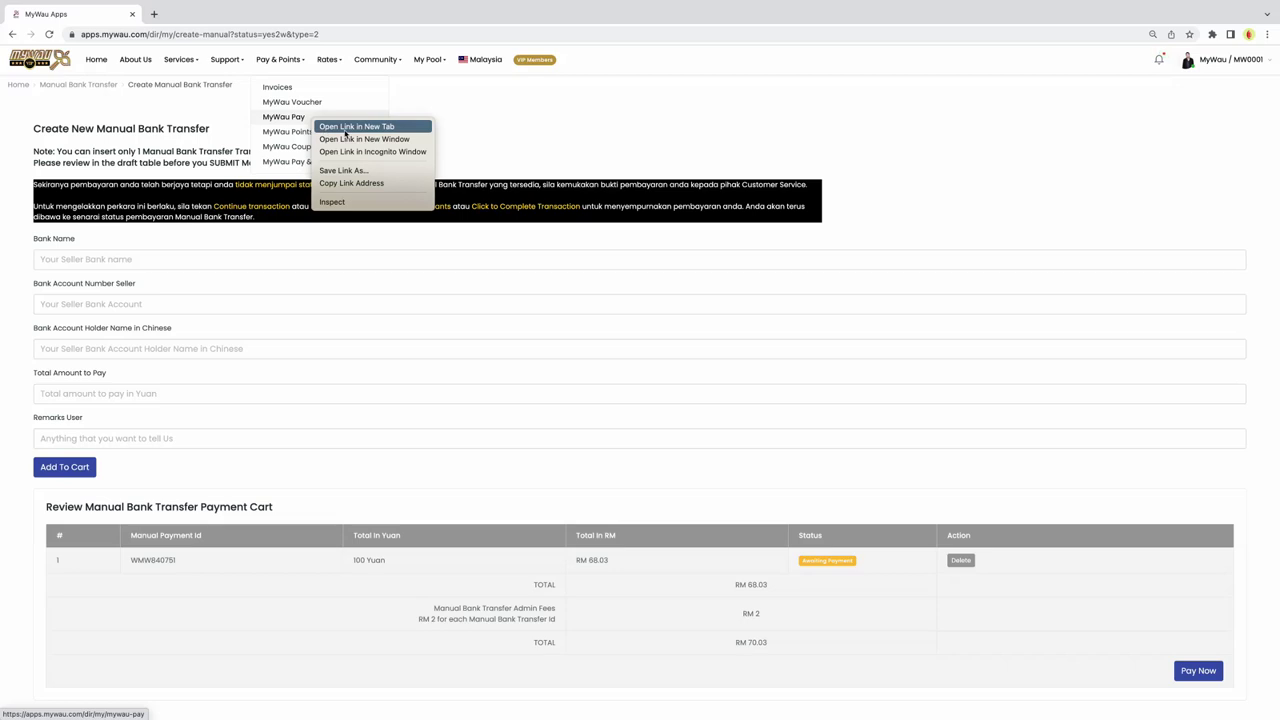
left_click(340, 126)
left_click(213, 14)
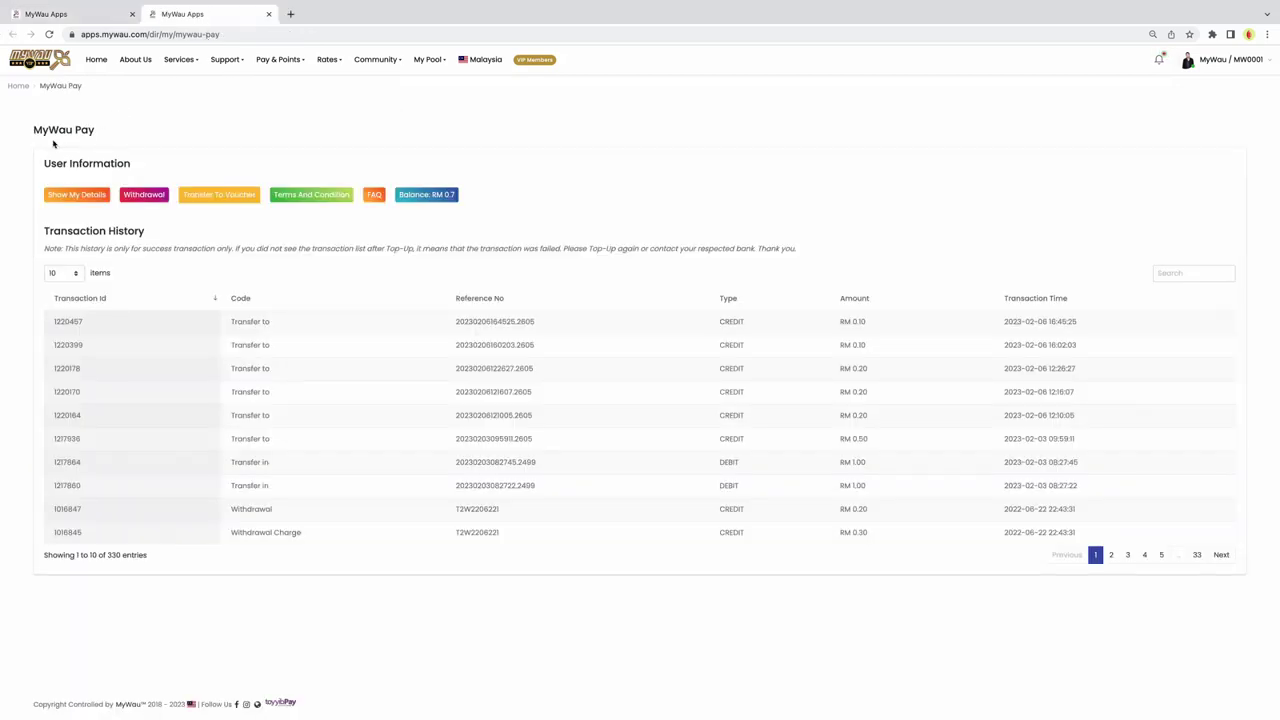
Step: Review the MyWau Pay account details and PIN section, then return to the transfer form
left_click(74, 195)
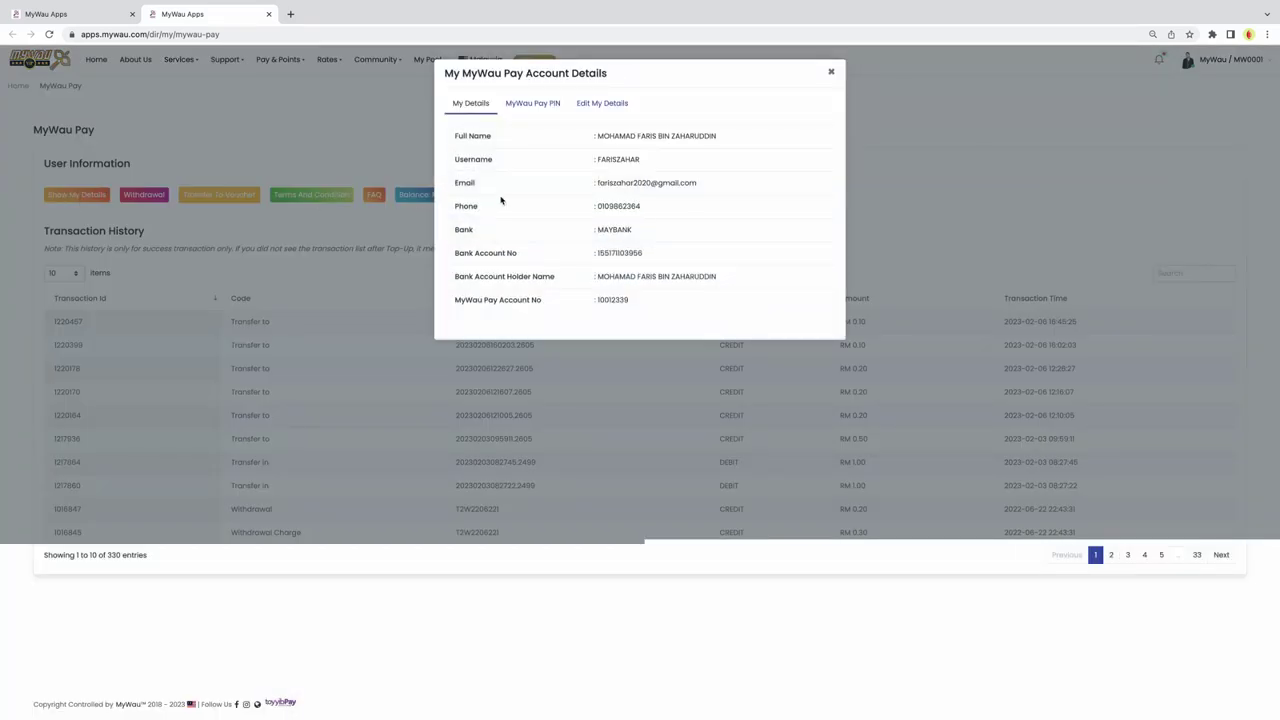
left_click(527, 108)
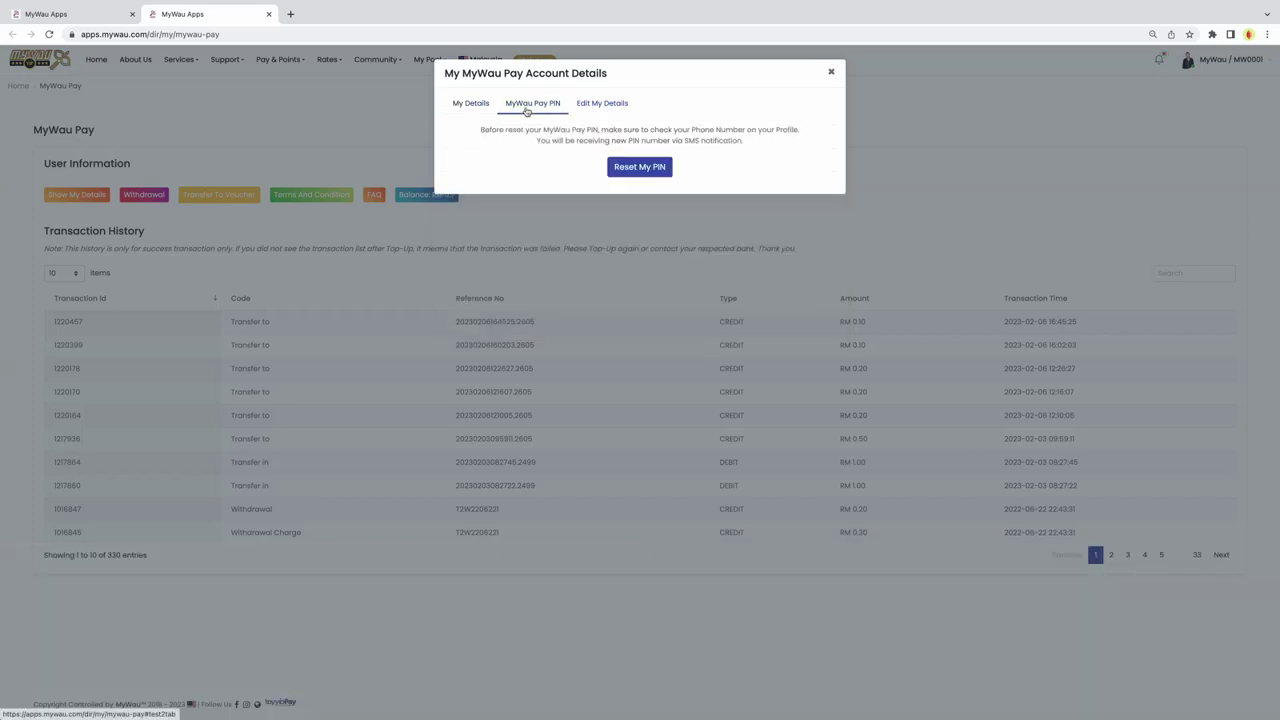
left_click(831, 73)
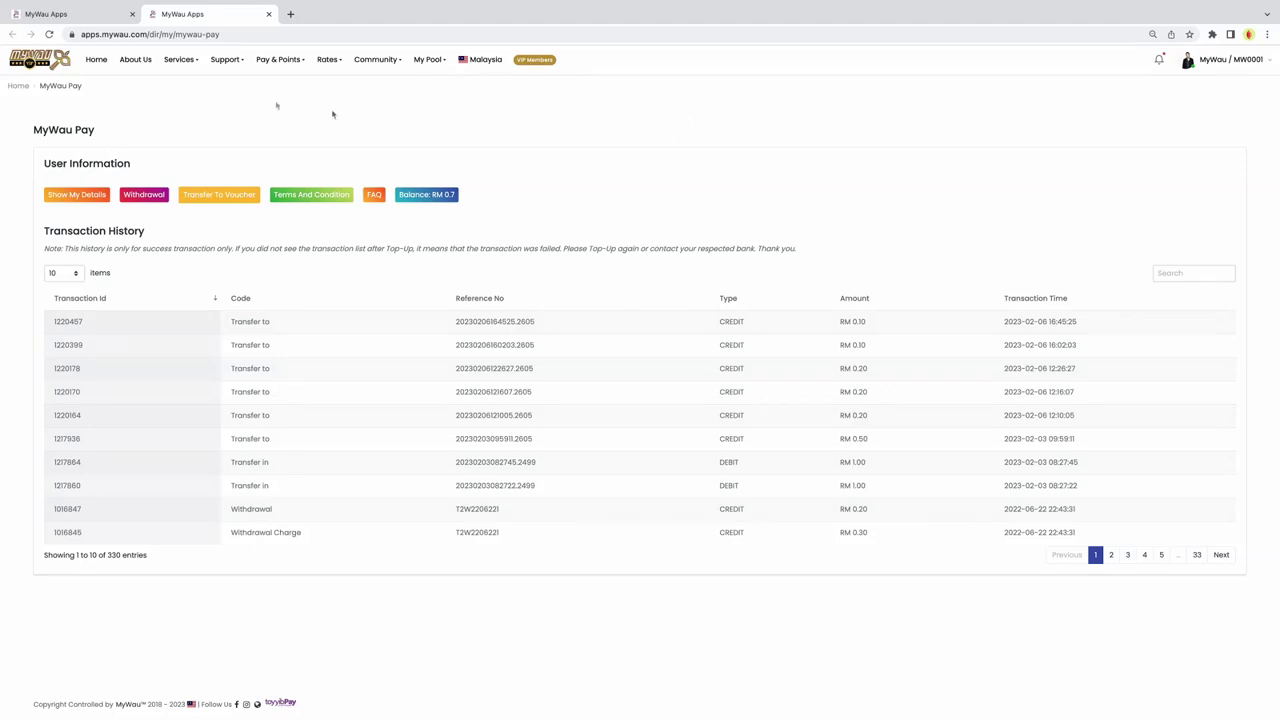
left_click(104, 17)
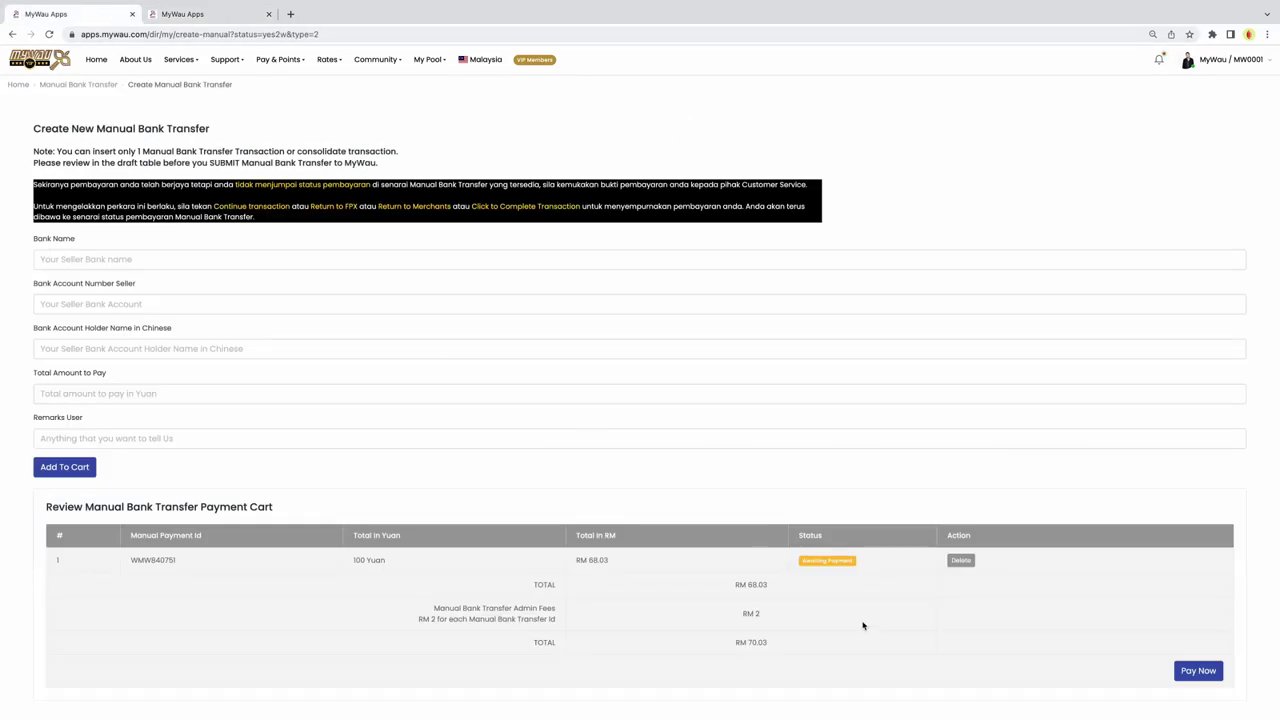
Step: Check out the cart and enter the 6-digit PIN to pay the transfer
left_click(1199, 671)
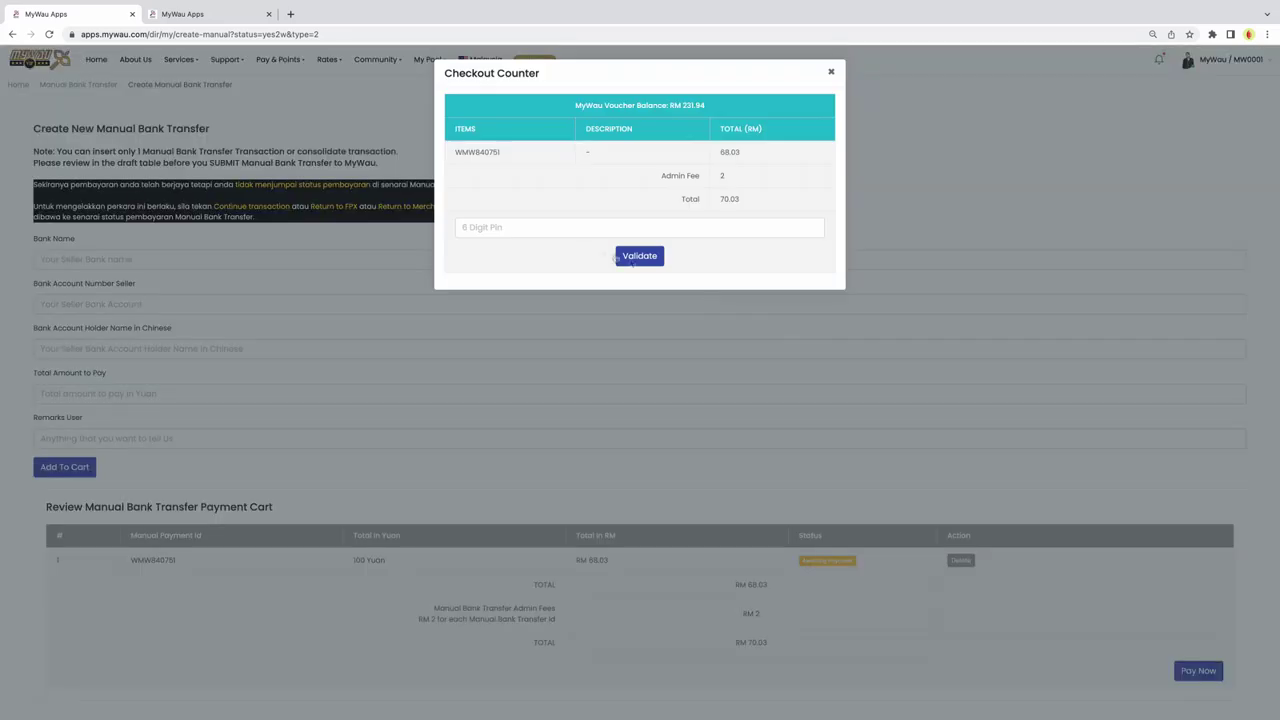
left_click(504, 228)
left_click(751, 256)
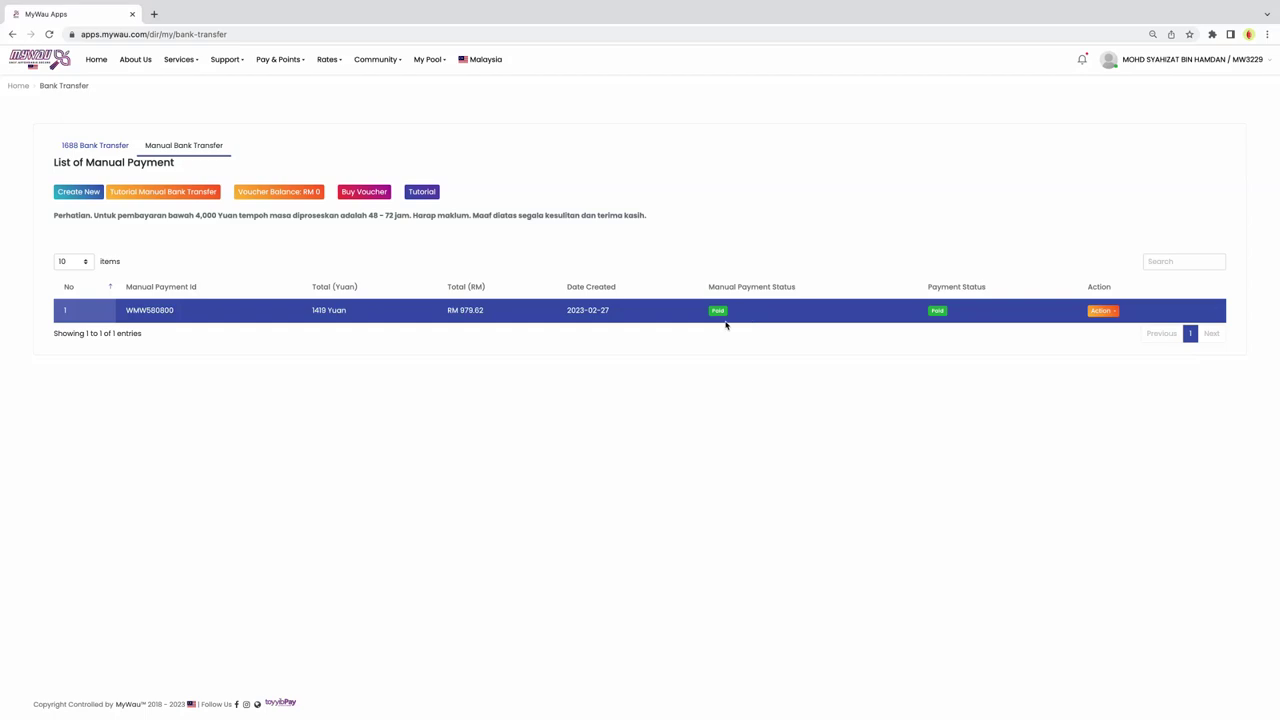
left_click(1104, 312)
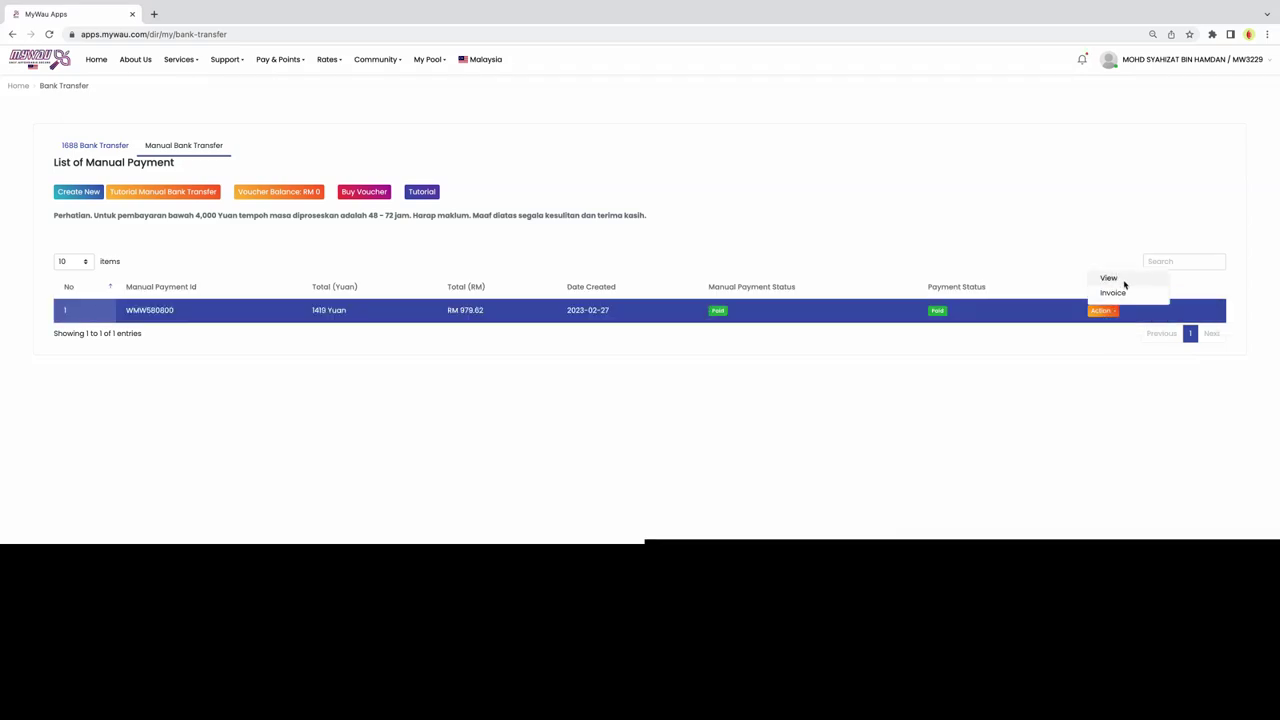
left_click(1123, 282)
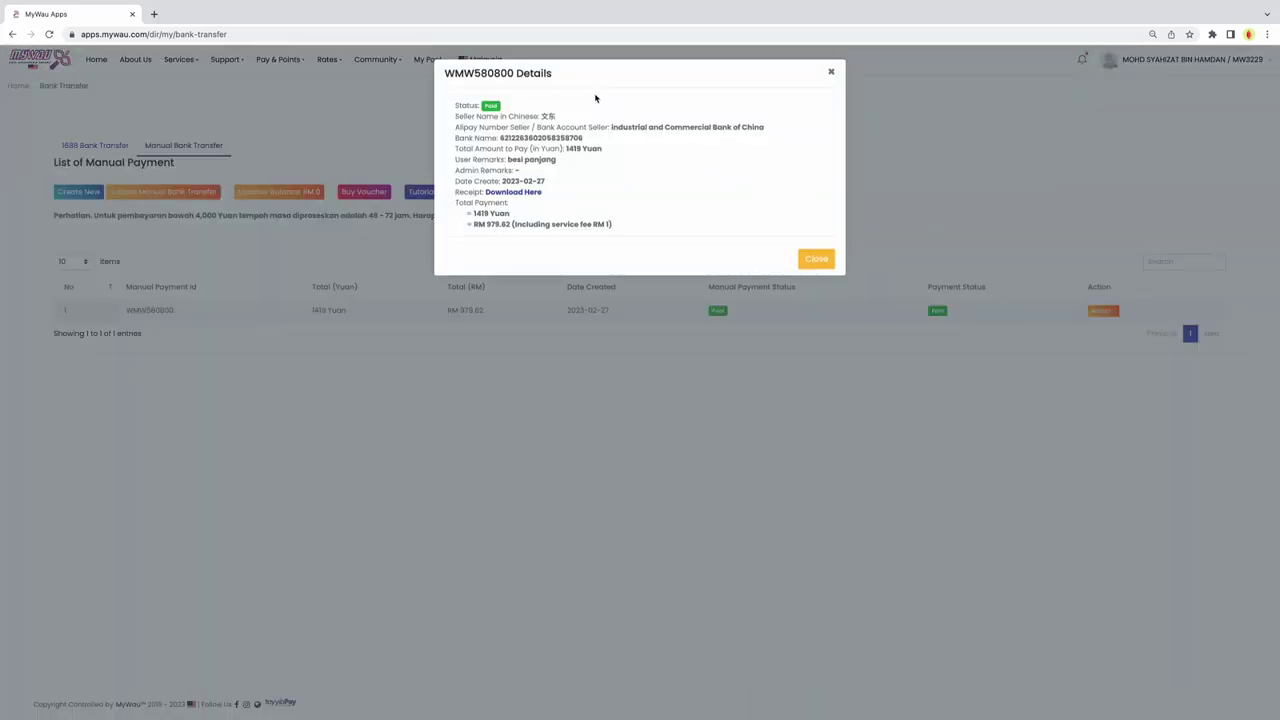
Step: Save the transfer receipt image to Downloads and close the receipt tab
left_click(513, 192)
right_click(641, 357)
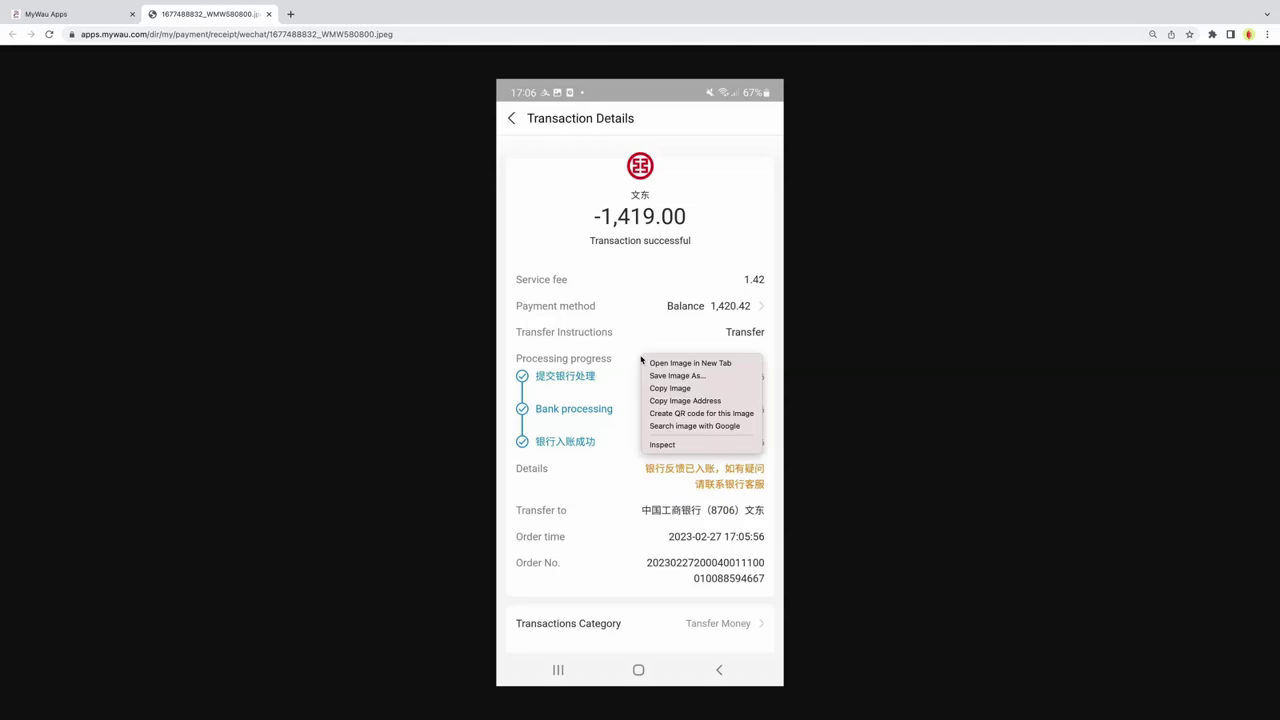
left_click(676, 378)
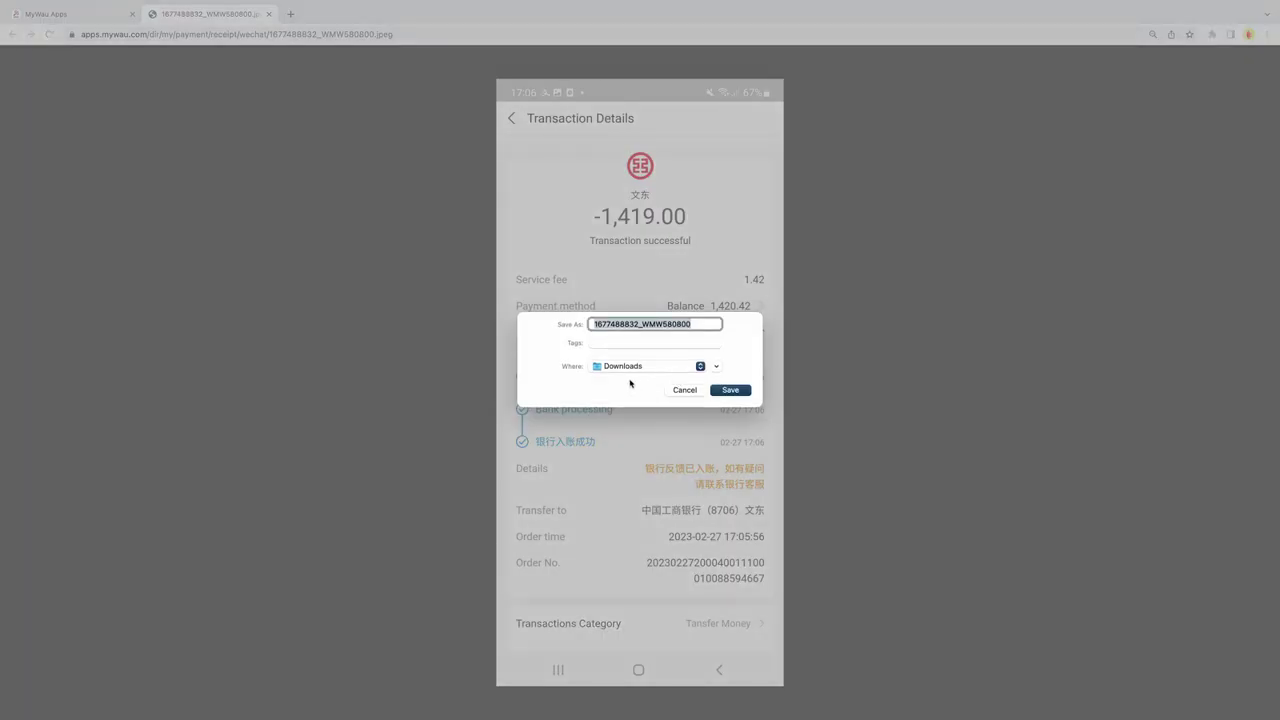
left_click(731, 392)
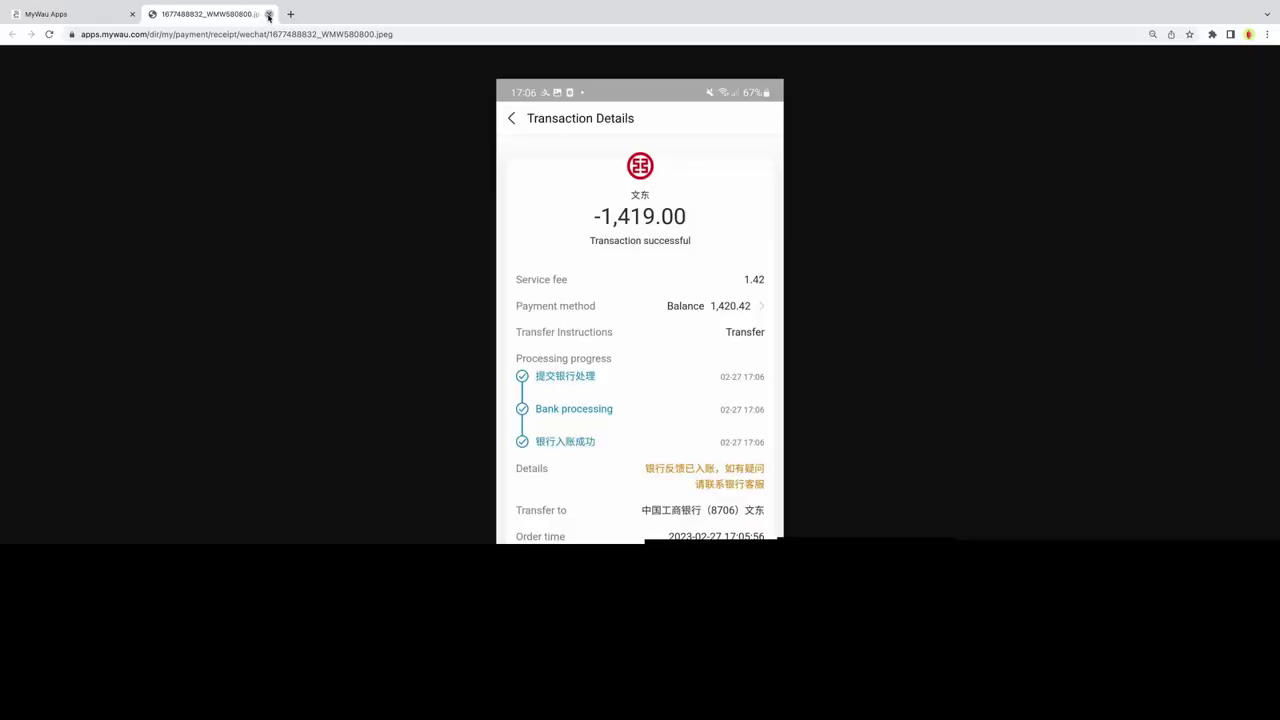
left_click(268, 14)
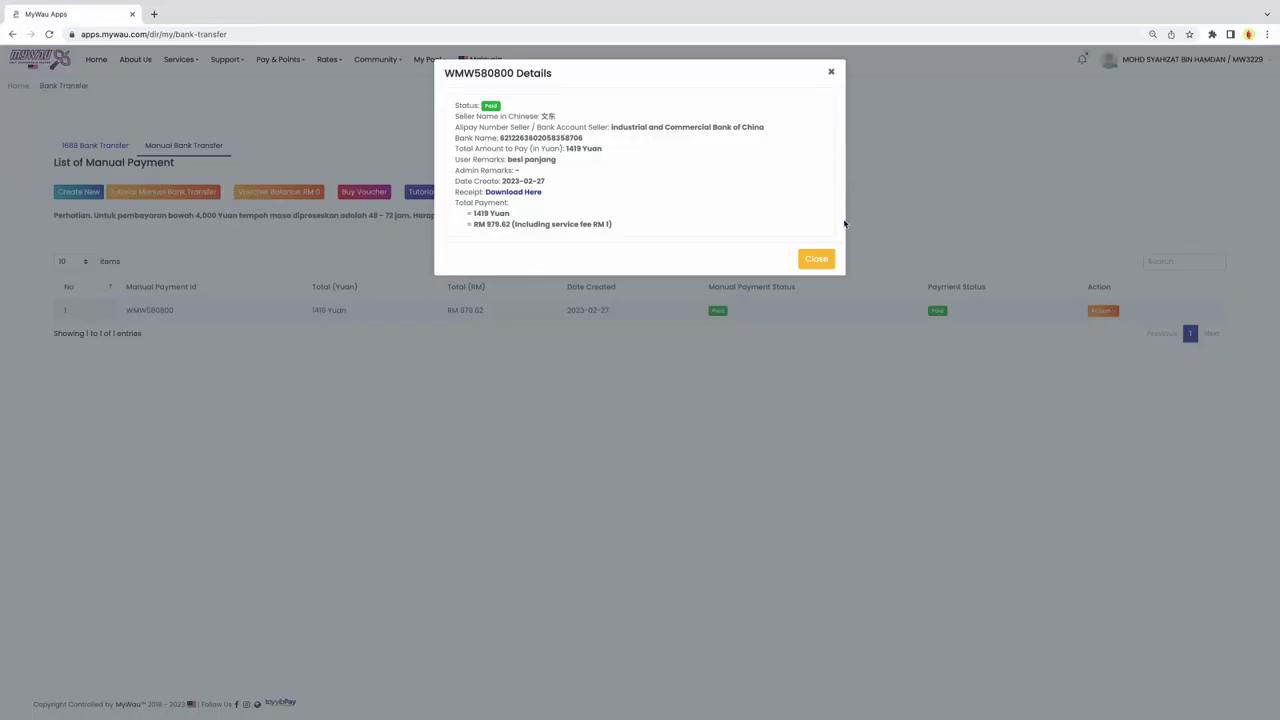
left_click(815, 262)
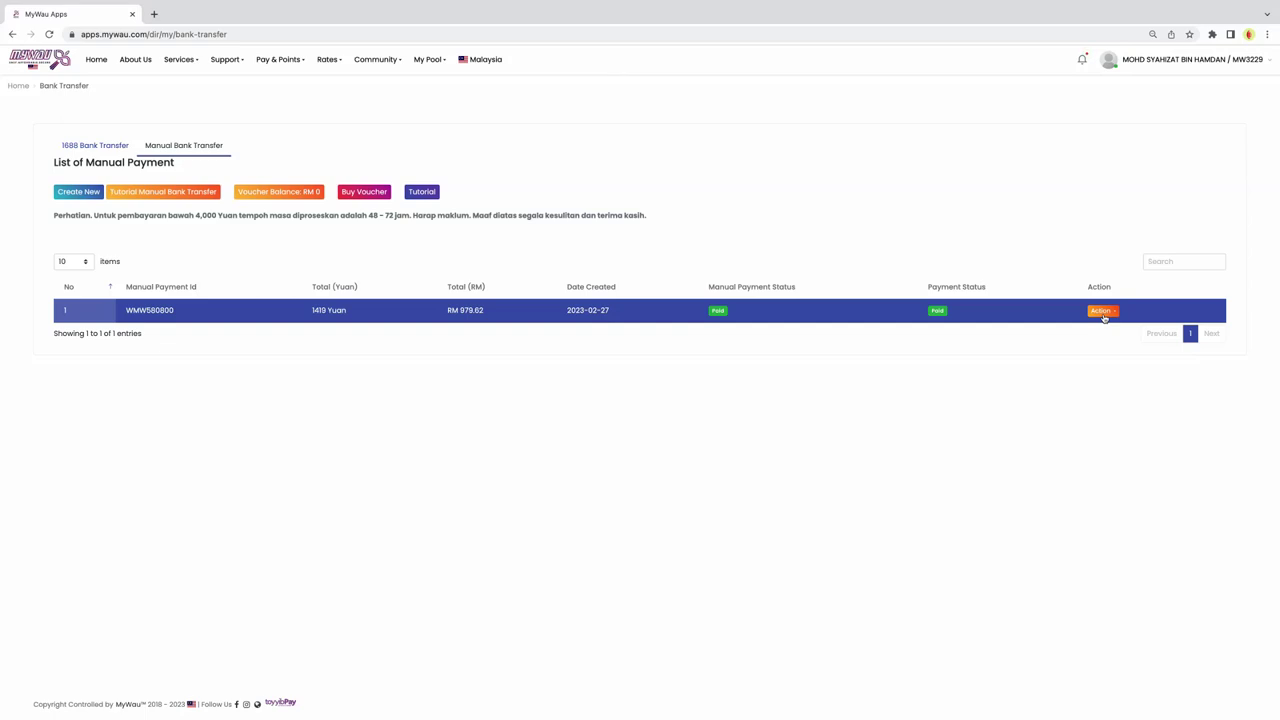
left_click(1103, 311)
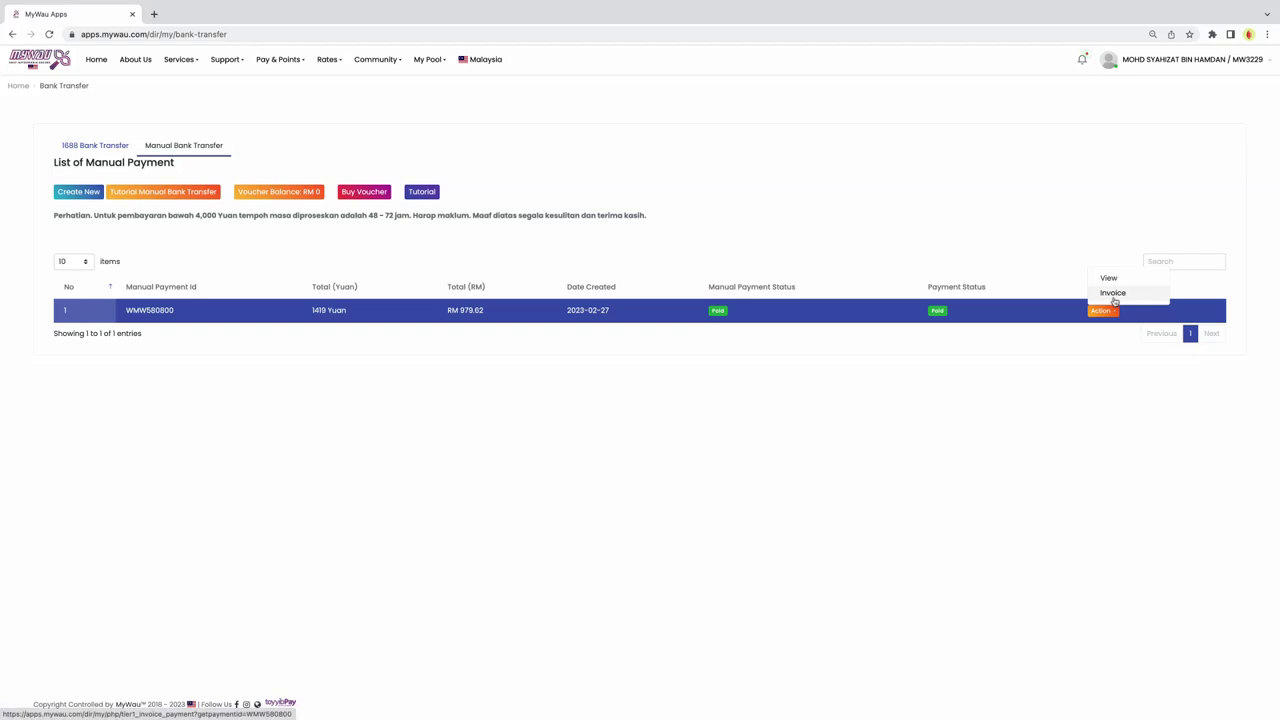
left_click(1113, 293)
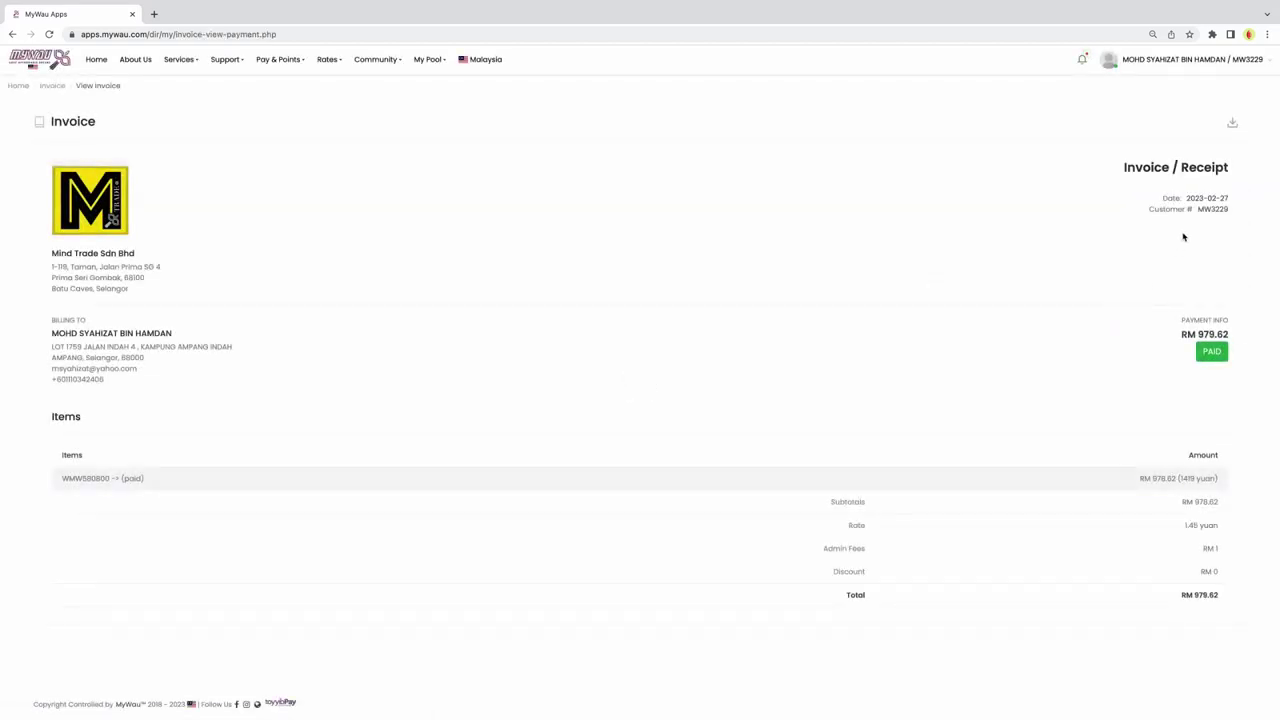